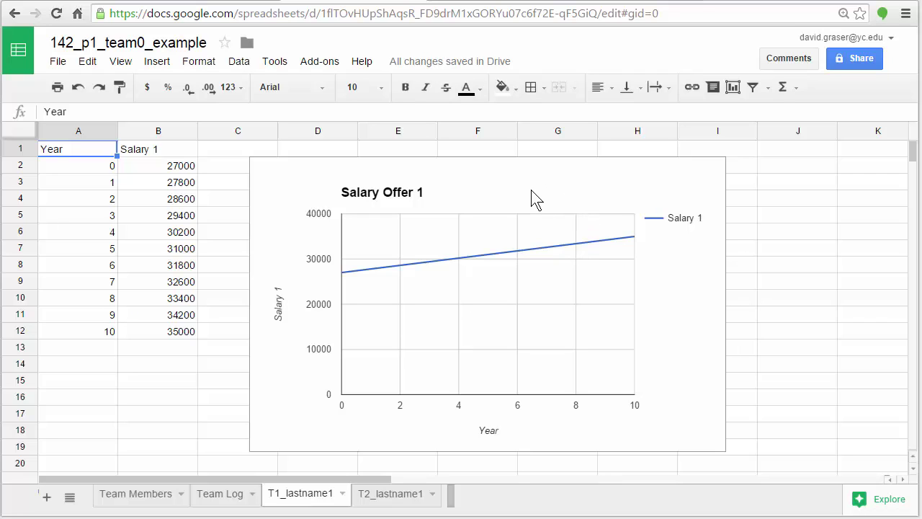
# Switch to the 142_p1_team0 spreadsheet and review its Team Members and Team Log sheets, ending on Team Log
pyautogui.click(209, 2)
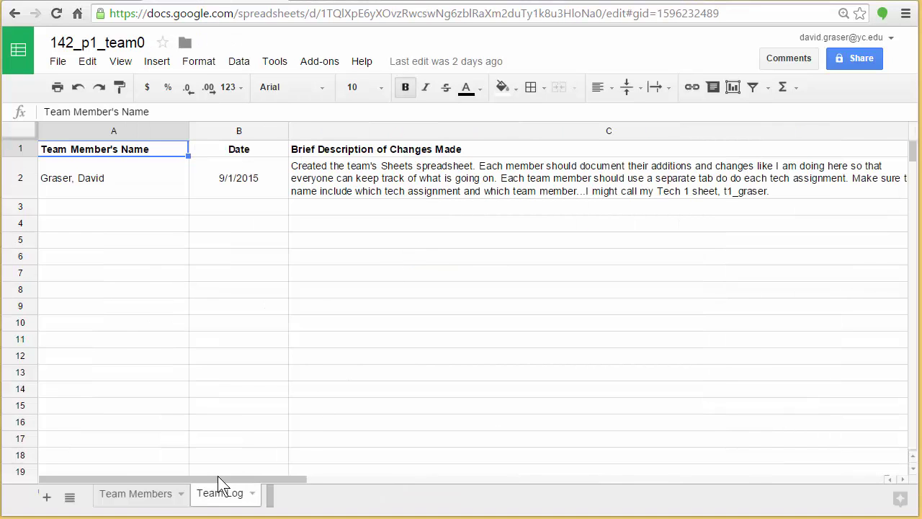
pyautogui.click(148, 497)
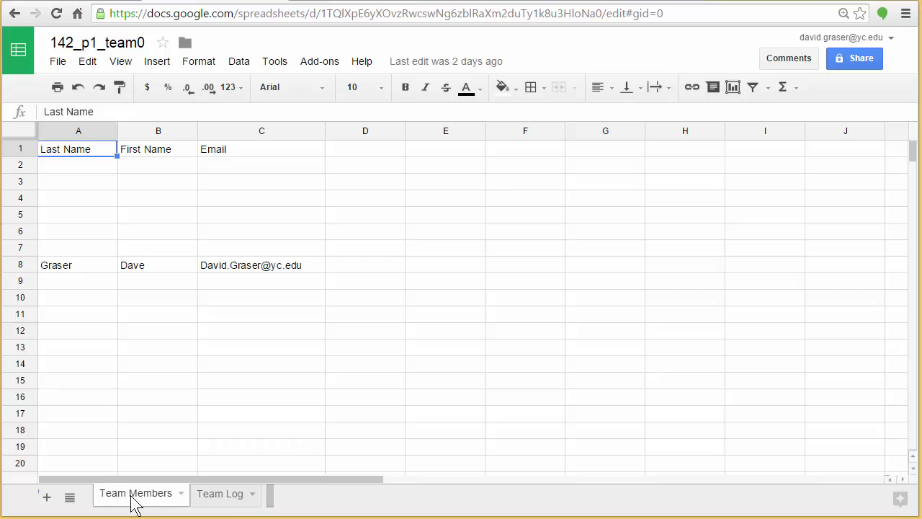
pyautogui.click(219, 497)
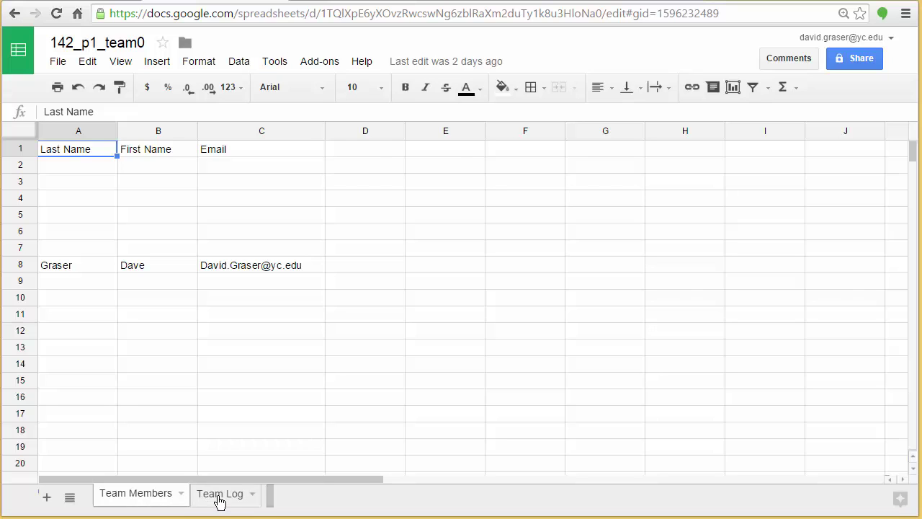
pyautogui.click(133, 498)
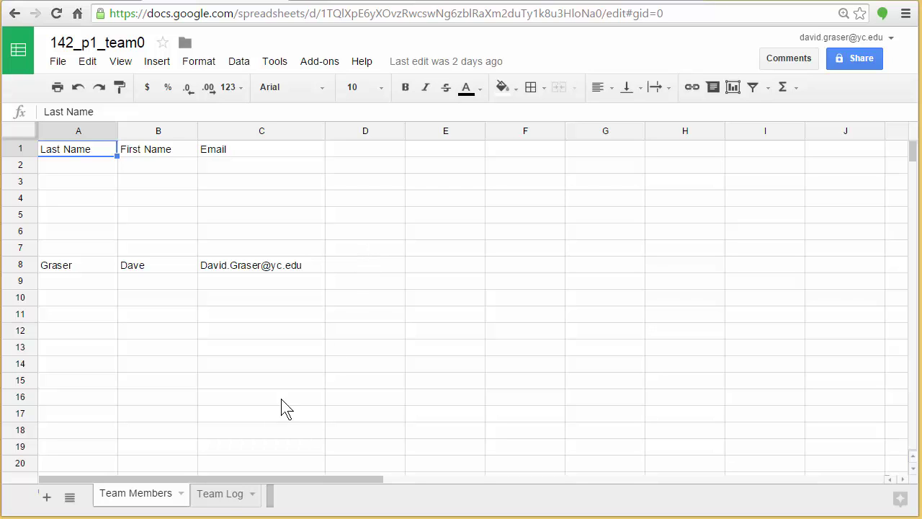
pyautogui.click(226, 497)
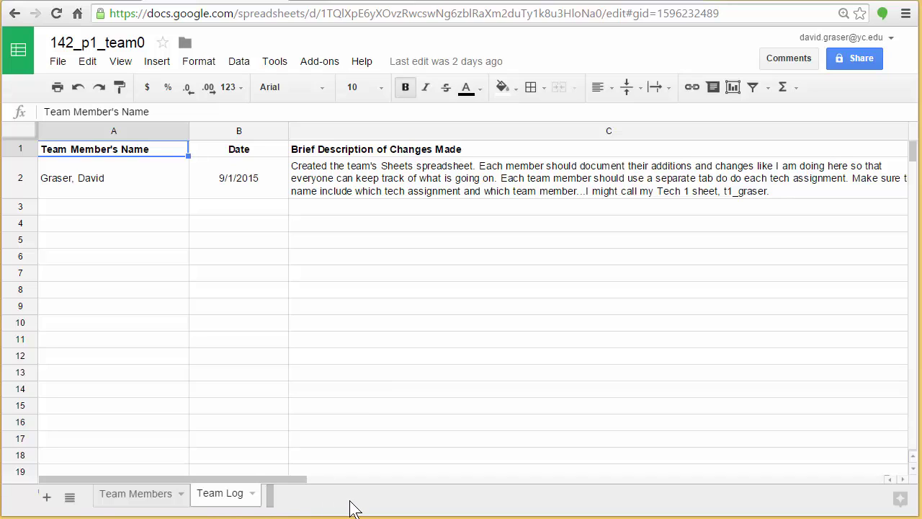
# Add a new blank sheet and rename its tab to T1 followed by the author's last name
pyautogui.click(46, 499)
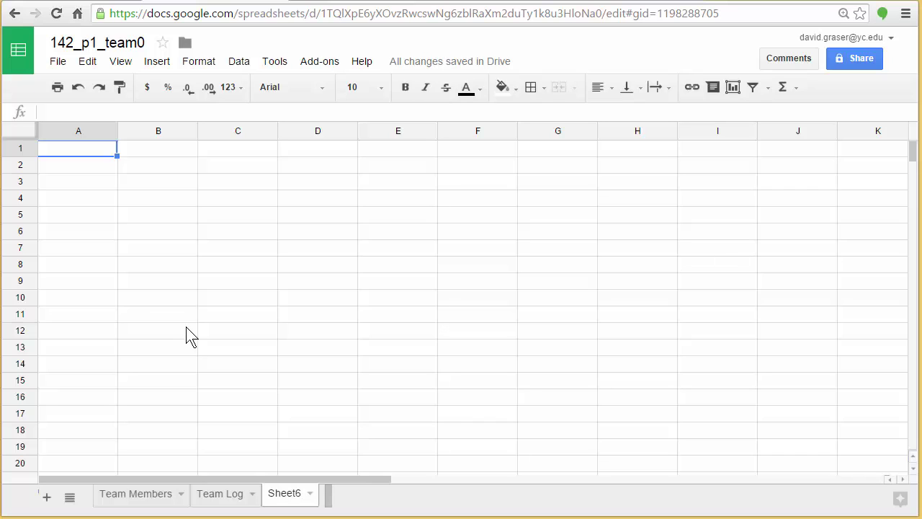
pyautogui.doubleClick(286, 495)
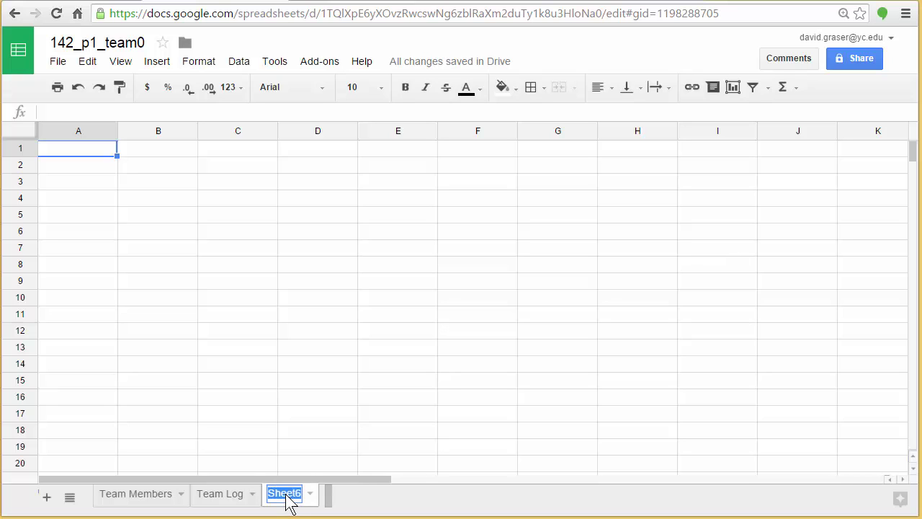
pyautogui.write('T1')
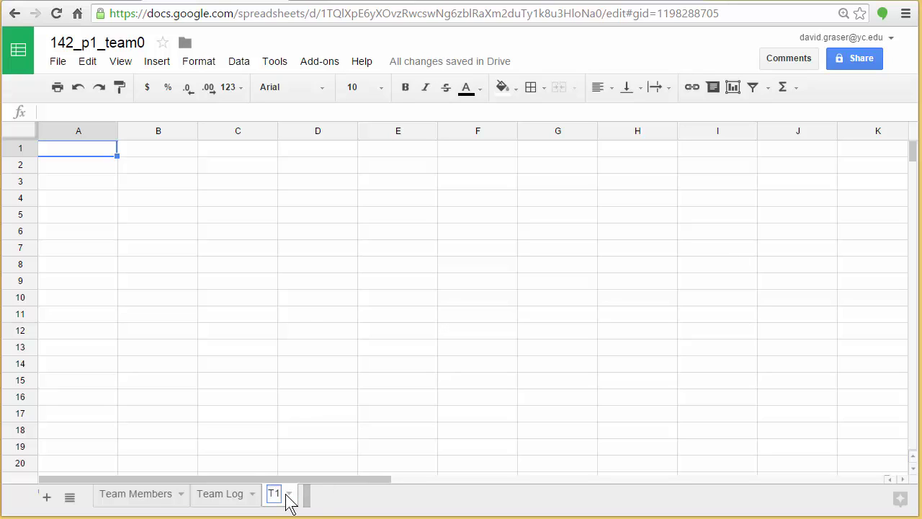
pyautogui.write('_graser')
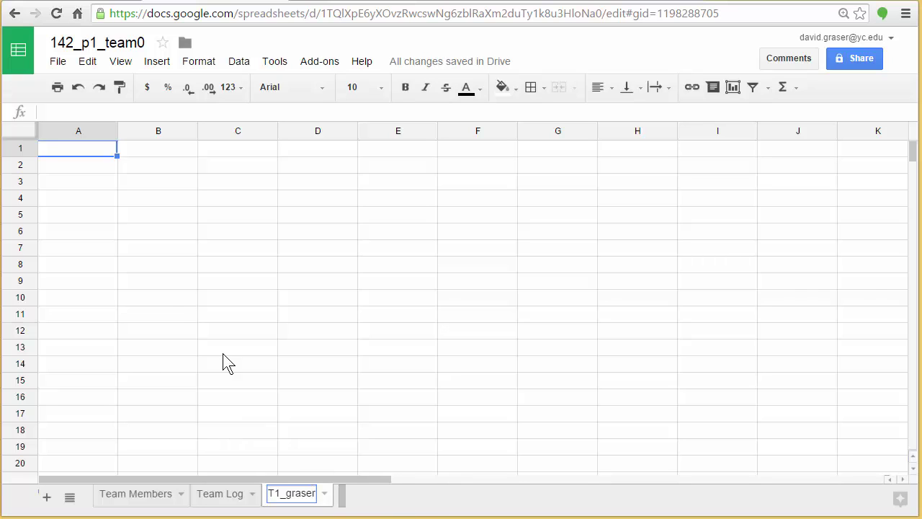
# Commit the new tab name and enter headers Year in A1 and Salary 1 in B1
pyautogui.click(80, 149)
pyautogui.write('Year')
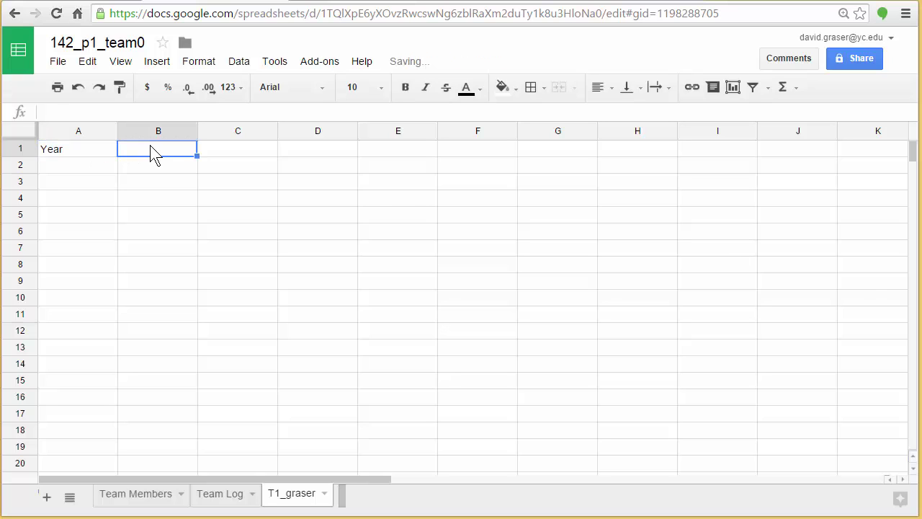
pyautogui.write('Salary 1')
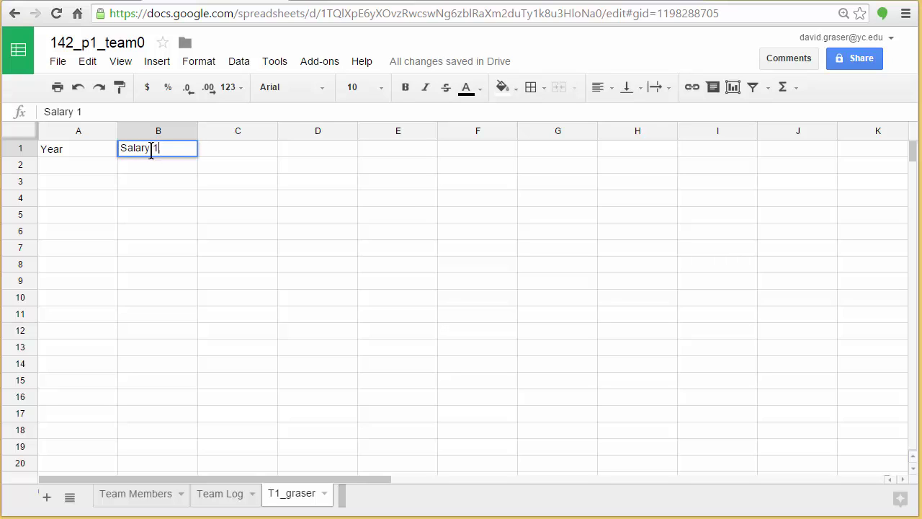
pyautogui.click(57, 155)
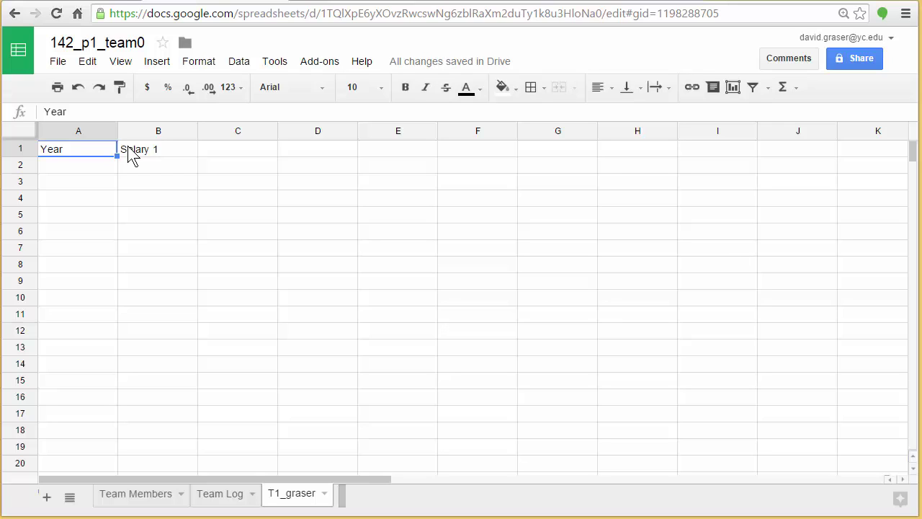
# Enter year 0 in A2 and year 1 in A3
pyautogui.click(75, 165)
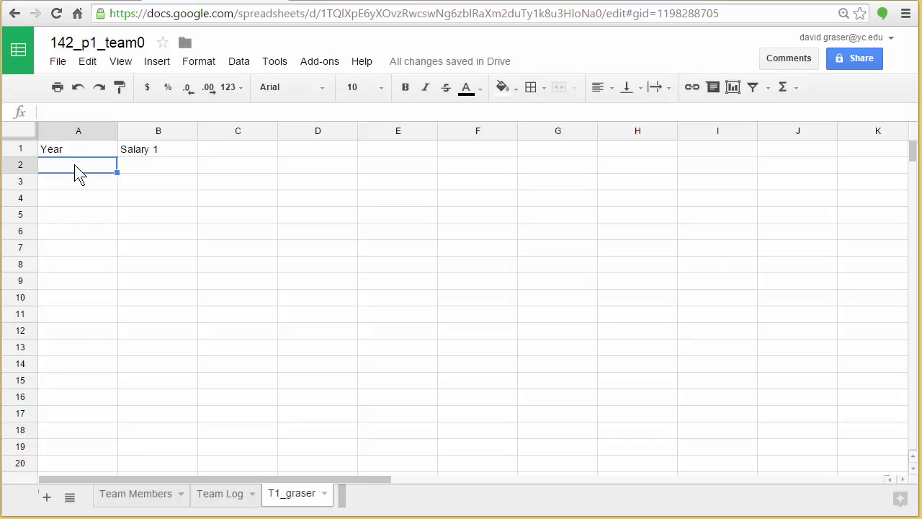
pyautogui.write('0')
pyautogui.press('Return')
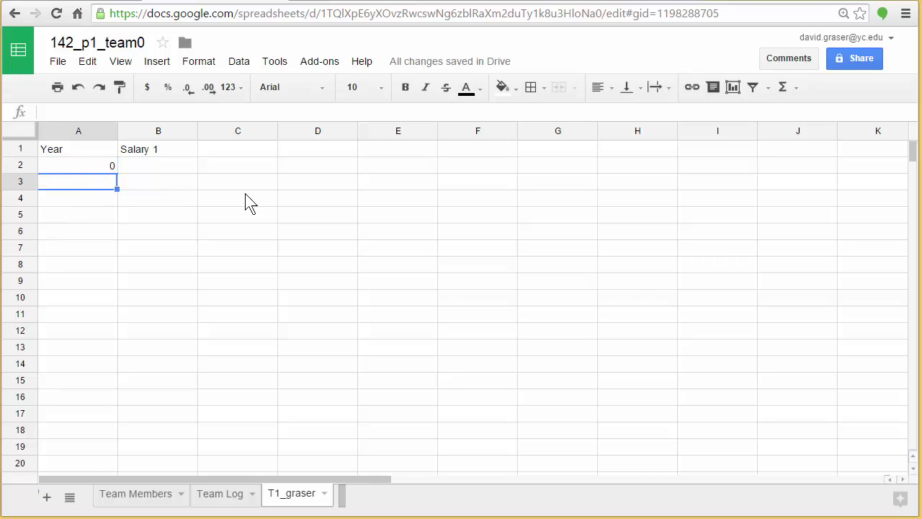
pyautogui.write('1')
pyautogui.press('Return')
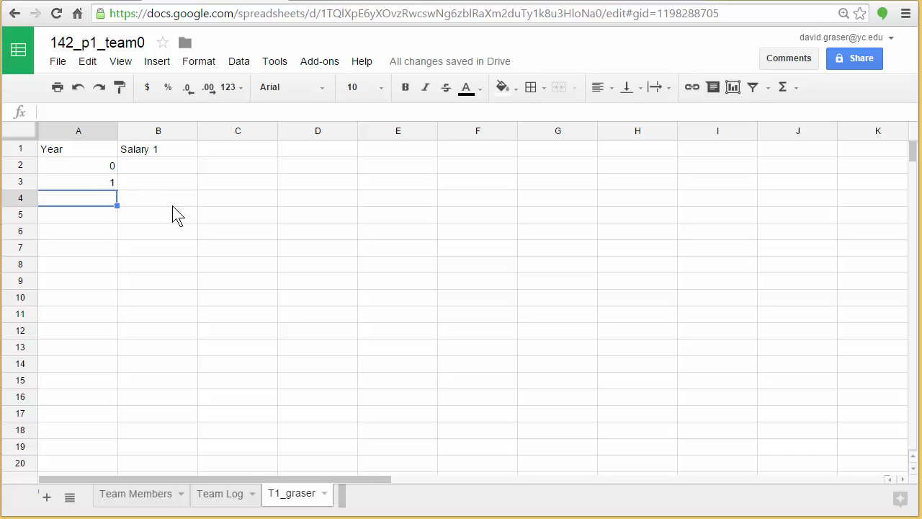
# Extend the 0, 1 series down column A so A2:A12 holds years 0 through 10
pyautogui.click(57, 172)
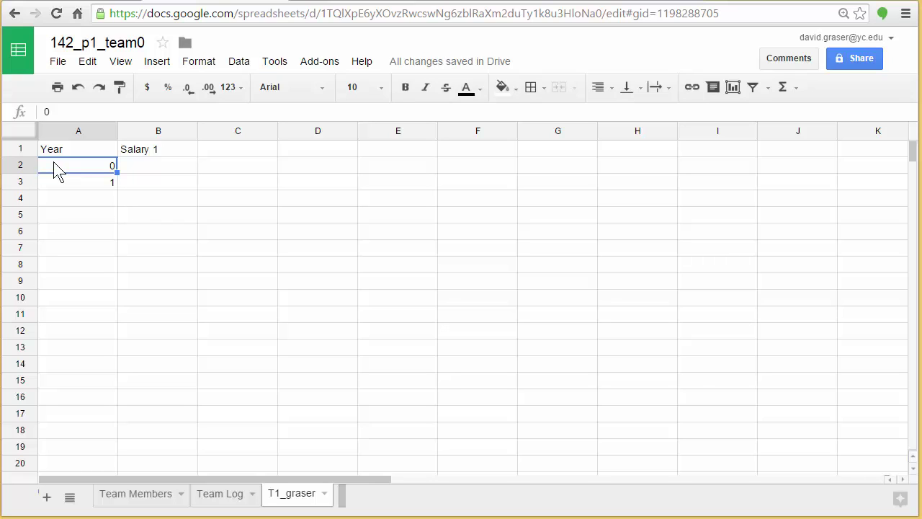
pyautogui.moveTo(58, 173); pyautogui.dragTo(62, 184)
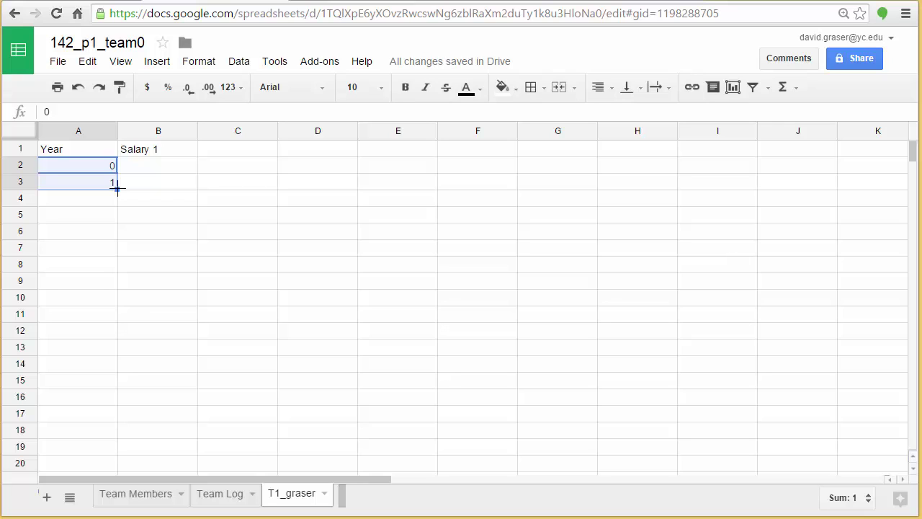
pyautogui.moveTo(117, 189); pyautogui.dragTo(116, 317)
pyautogui.moveTo(116, 317); pyautogui.dragTo(116, 317)
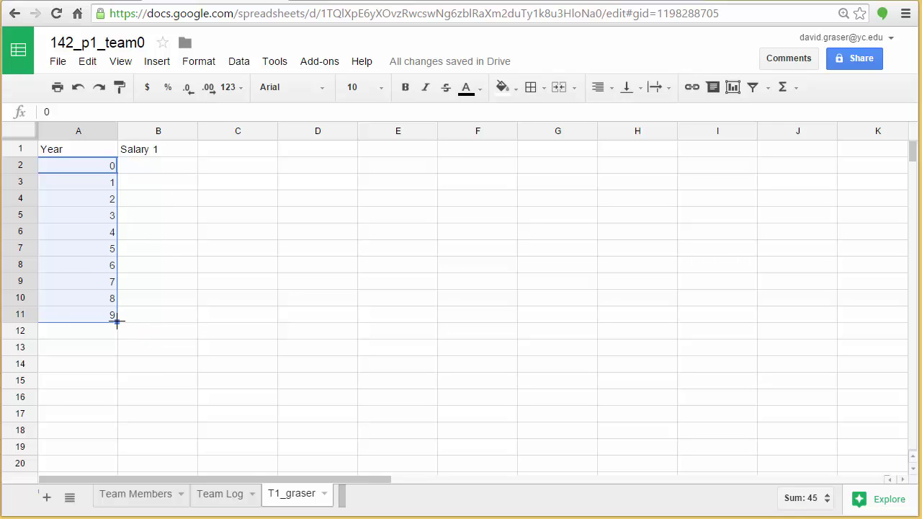
pyautogui.moveTo(116, 322); pyautogui.dragTo(117, 336)
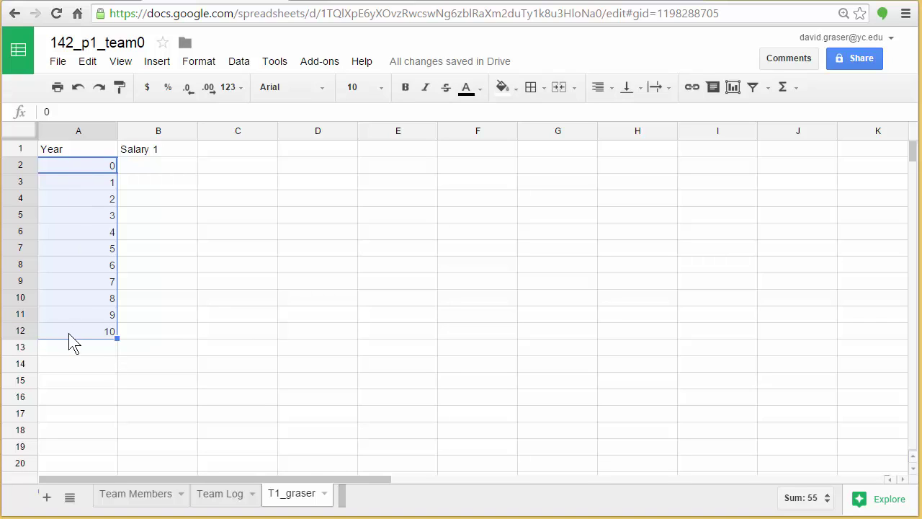
# Put the starting salary 27000 in B2 and begin a formula in B3
pyautogui.click(166, 173)
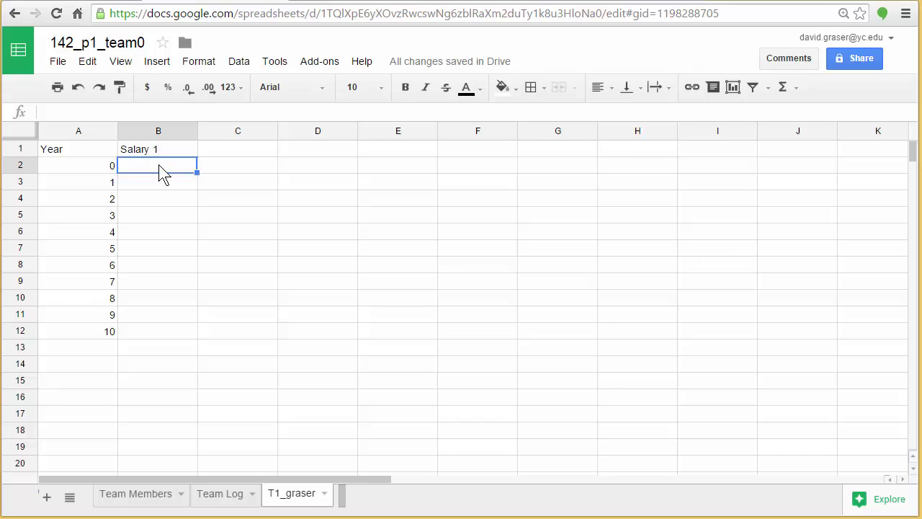
pyautogui.write('27000')
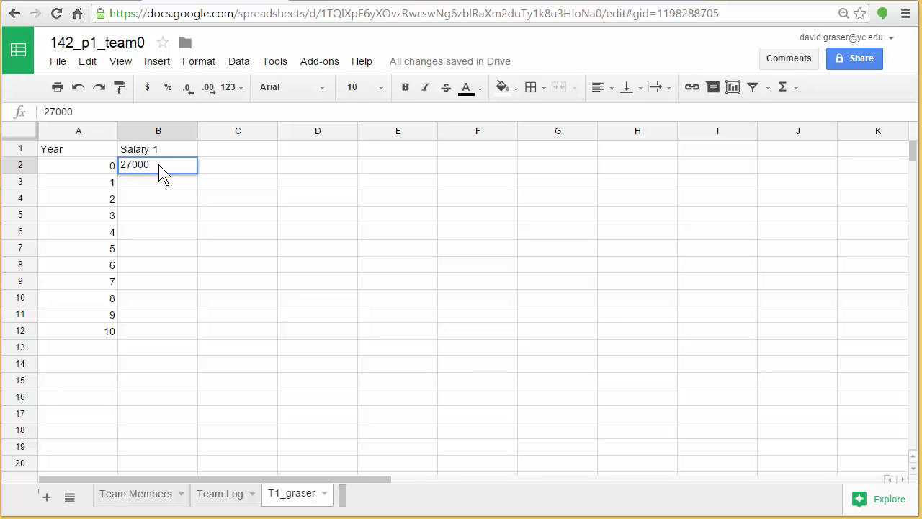
pyautogui.press('Return')
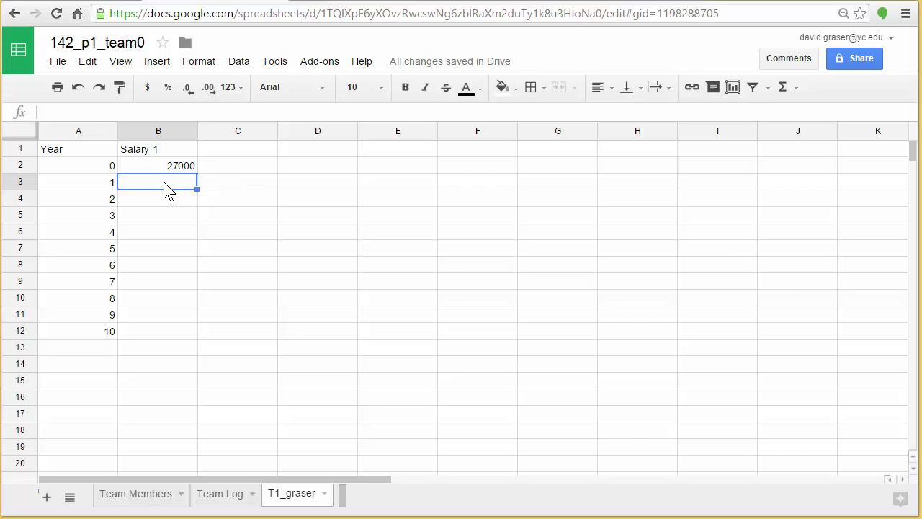
pyautogui.write('=')
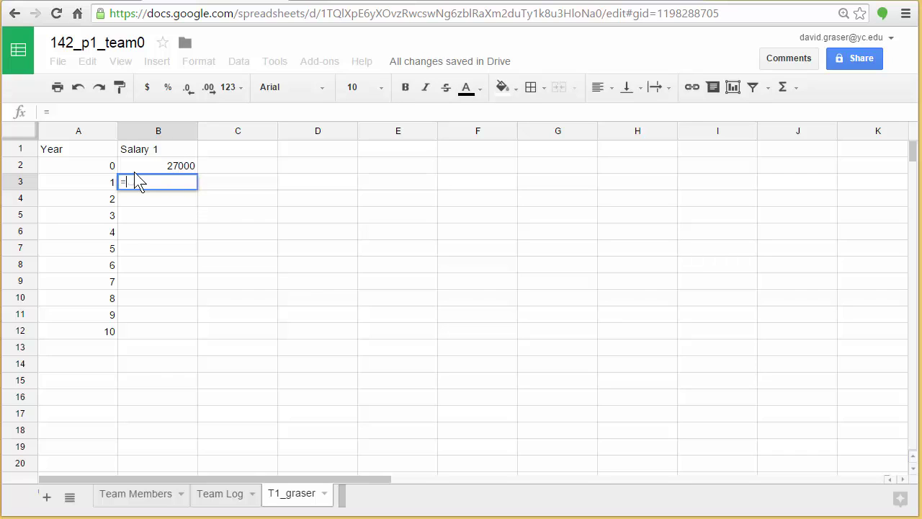
# Make B3 the formula =B2+800, giving a year-1 salary of 27800
pyautogui.click(181, 164)
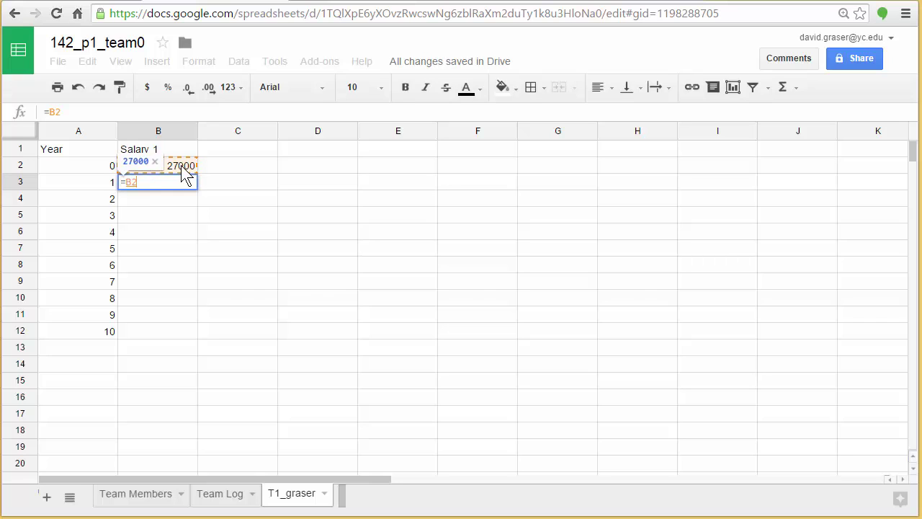
pyautogui.write('+')
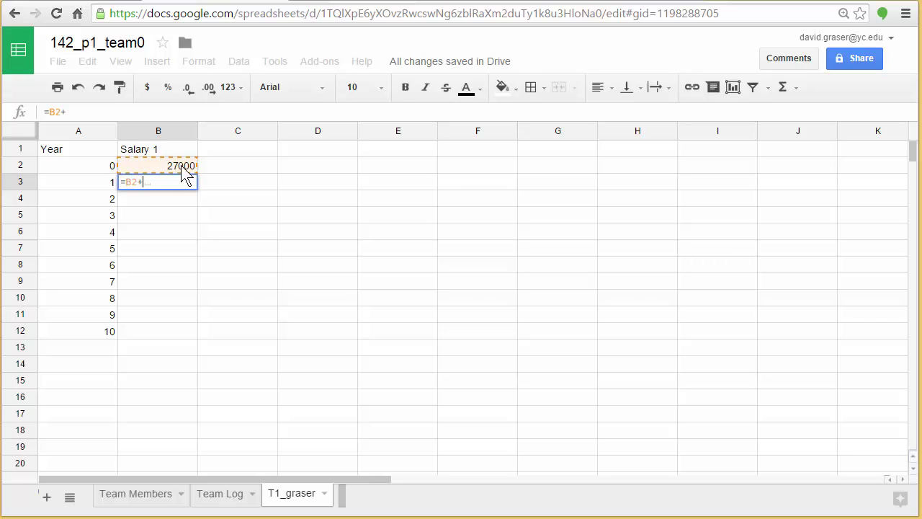
pyautogui.write('800')
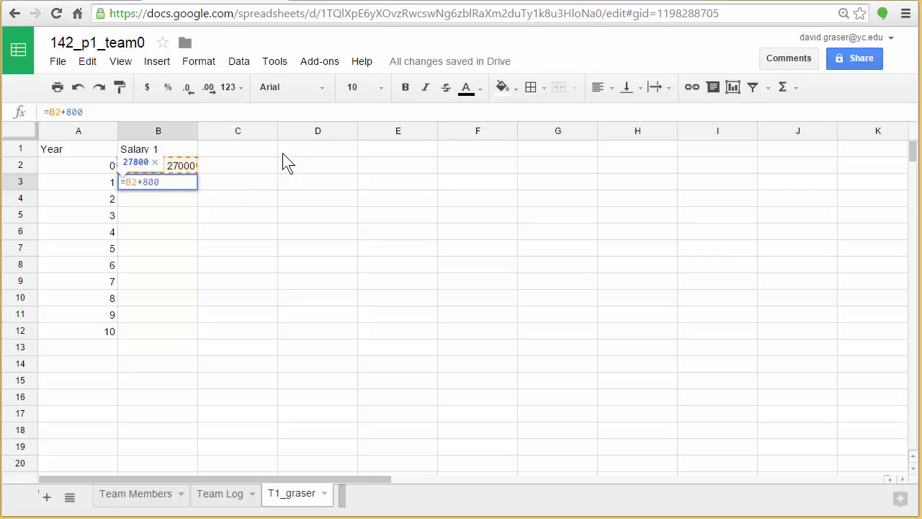
pyautogui.press('Return')
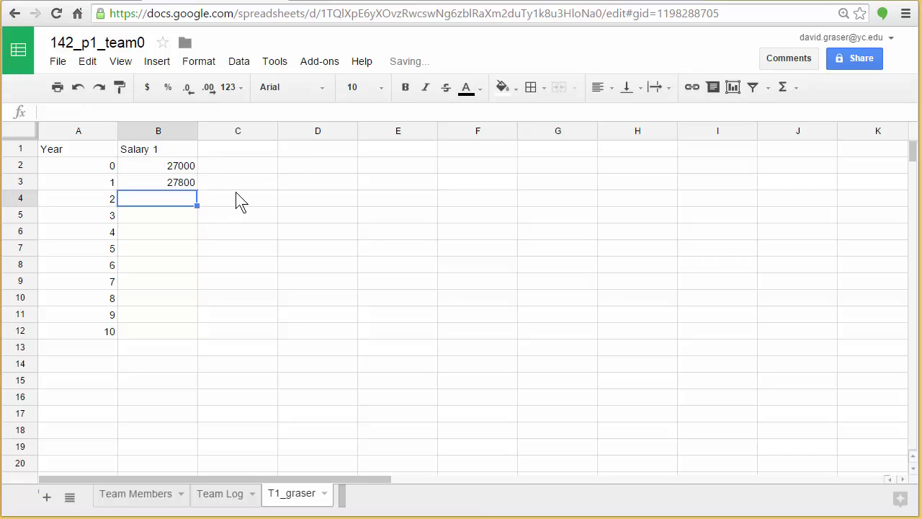
pyautogui.press('Up')
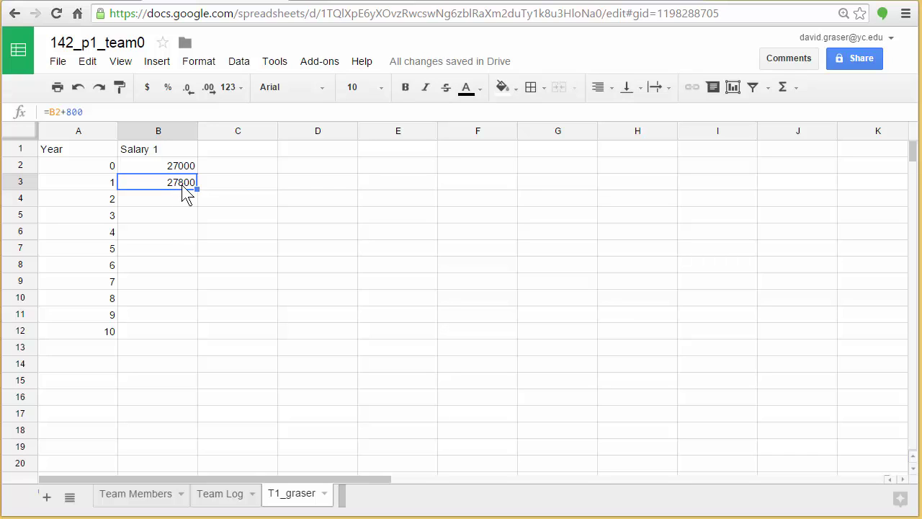
# Copy the +800 formula down to B12 so salaries reach 35000, then select A1:B12
pyautogui.moveTo(196, 188); pyautogui.dragTo(193, 332)
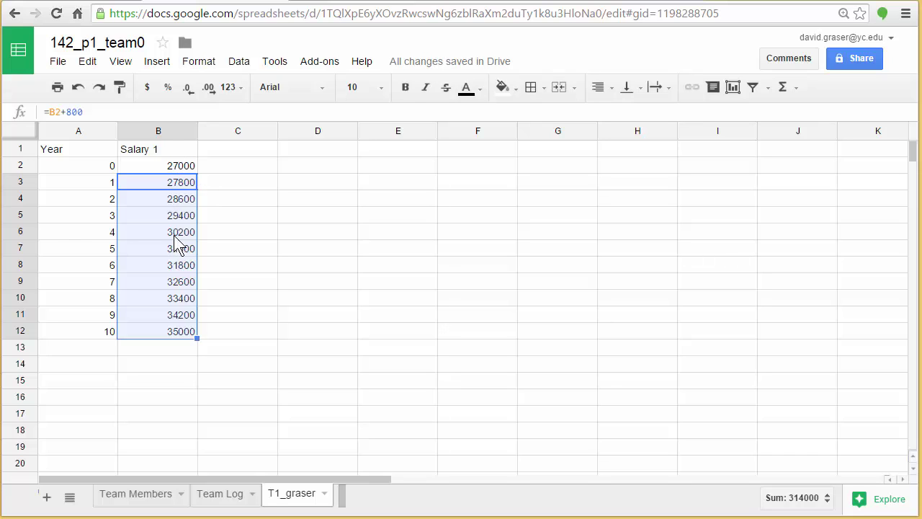
pyautogui.click(157, 364)
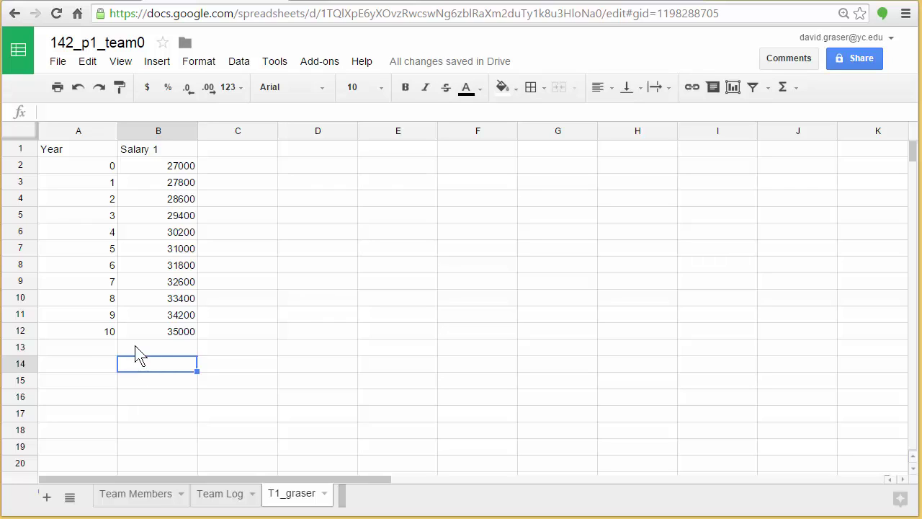
pyautogui.click(65, 153)
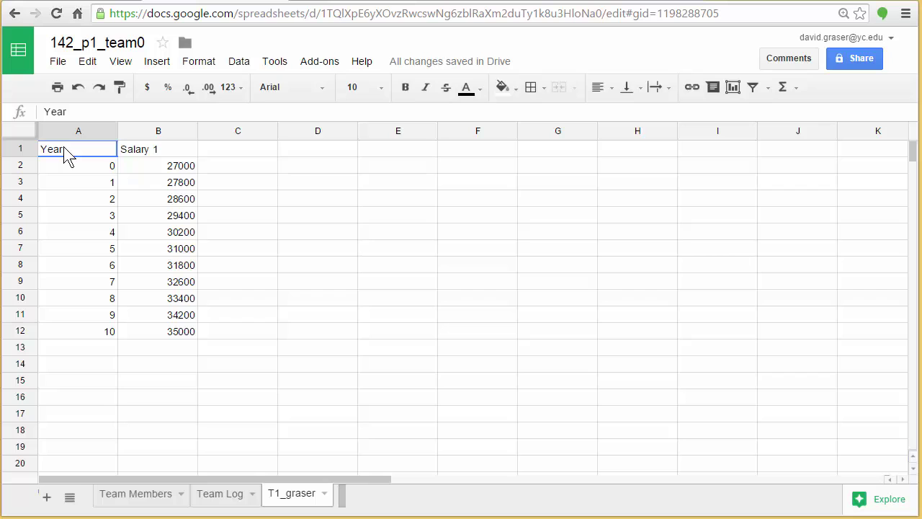
pyautogui.moveTo(64, 152); pyautogui.dragTo(167, 329)
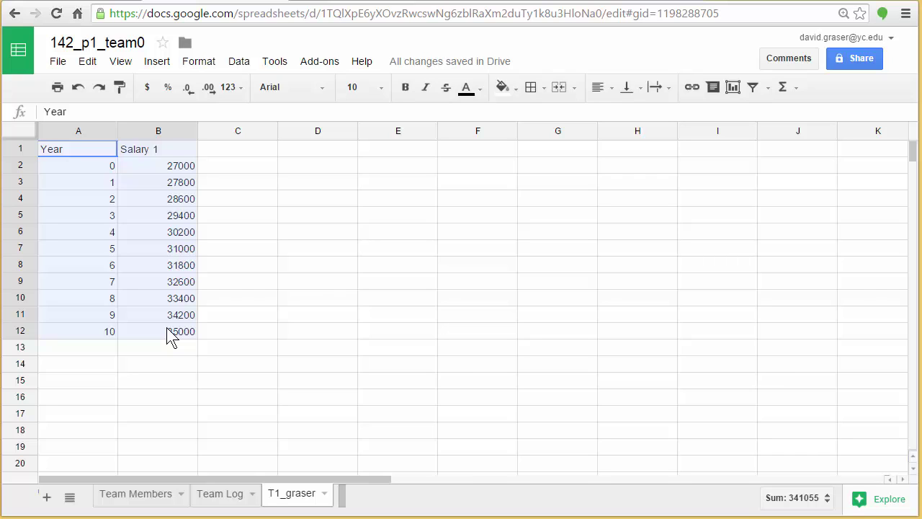
# Insert a new chart from the A1:B12 Year and Salary 1 data
pyautogui.moveTo(167, 328); pyautogui.dragTo(167, 328)
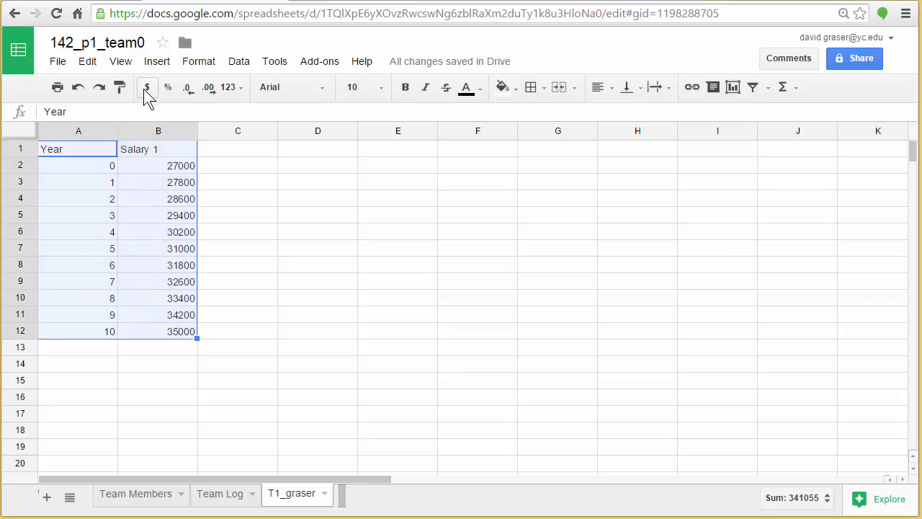
pyautogui.click(158, 66)
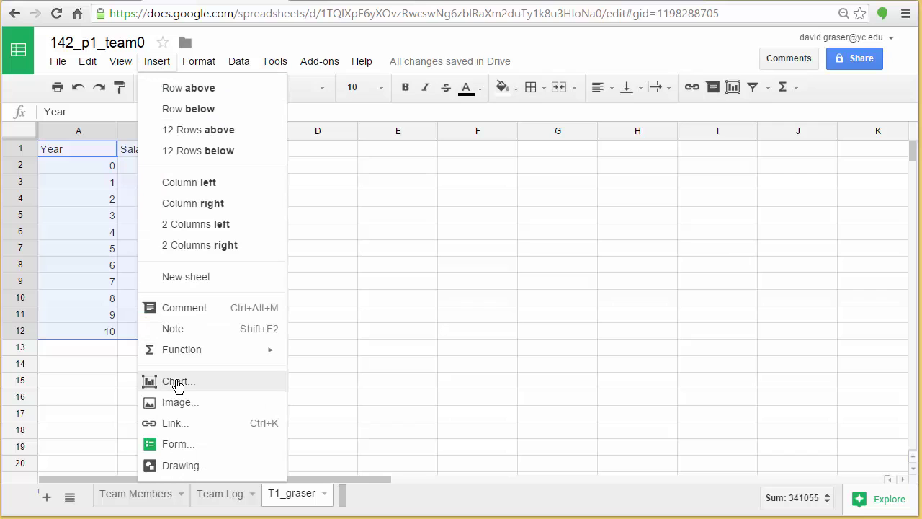
pyautogui.click(340, 383)
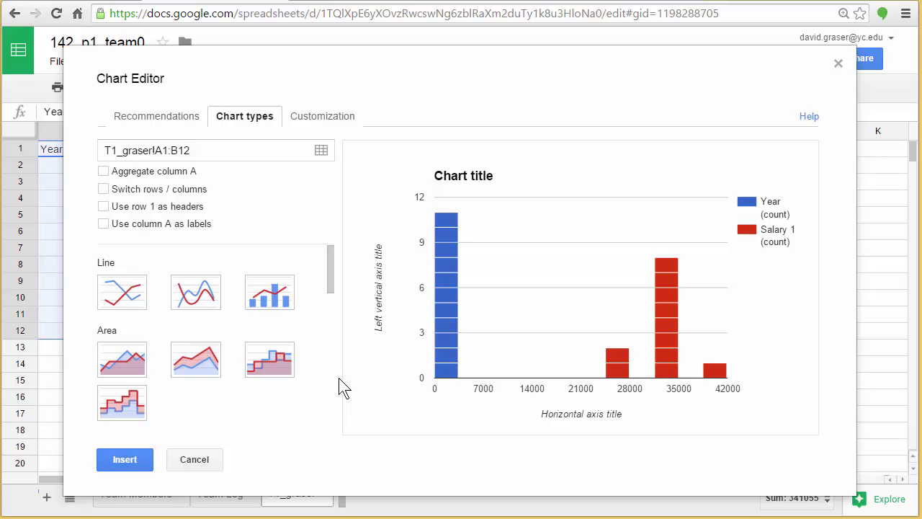
# Make it a line chart with column A years as labels and row 1 as headers
pyautogui.click(121, 296)
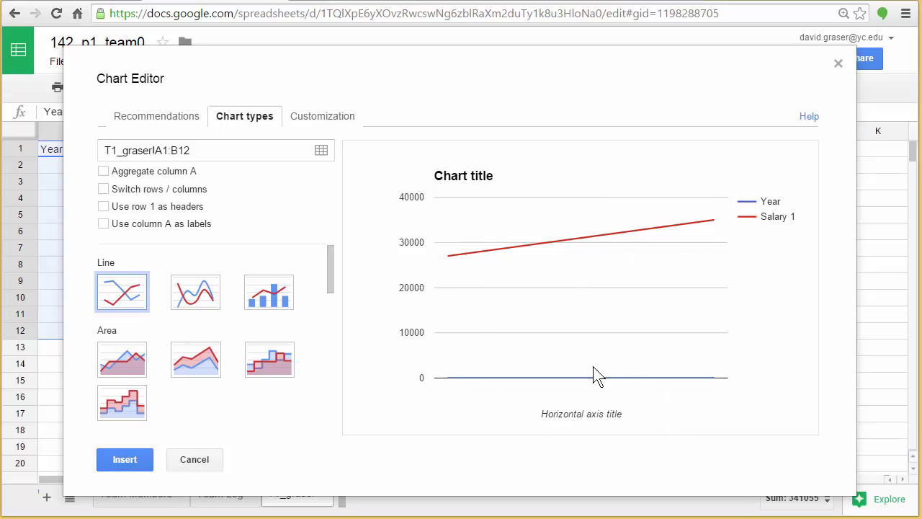
pyautogui.click(104, 224)
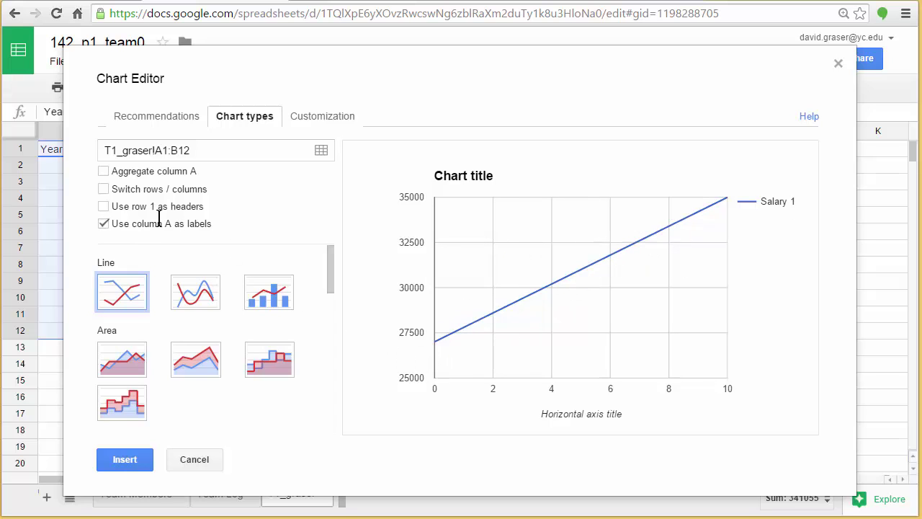
pyautogui.click(103, 207)
# Insert the line chart and move it over columns D–I beside the data
pyautogui.click(126, 459)
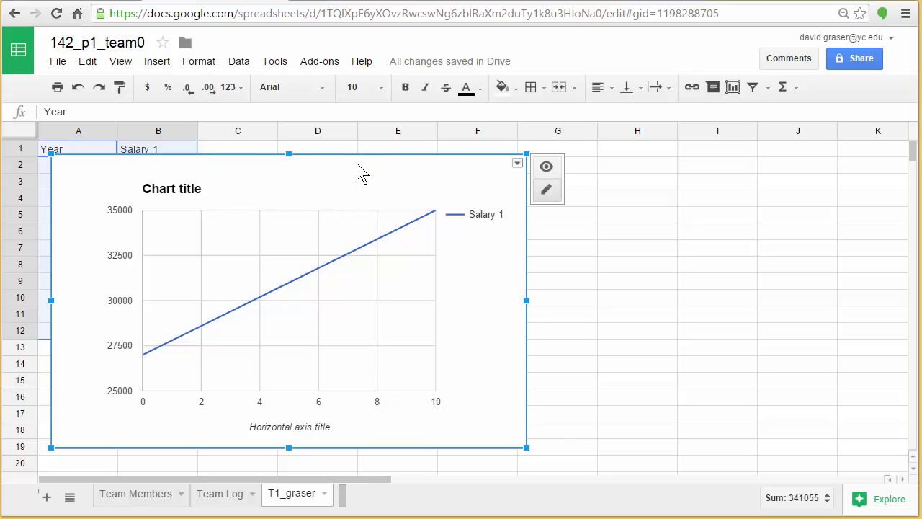
pyautogui.moveTo(358, 171); pyautogui.dragTo(631, 173)
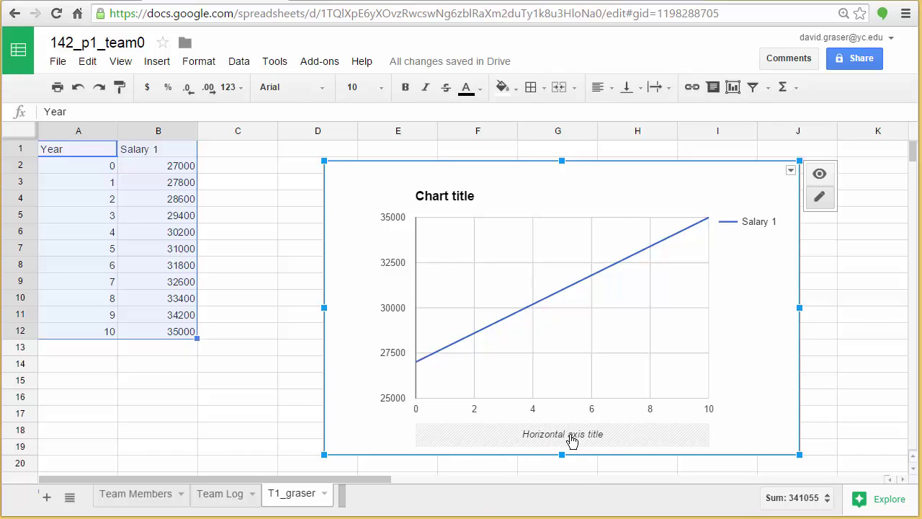
# Title the chart 'Salary 1'
pyautogui.click(446, 203)
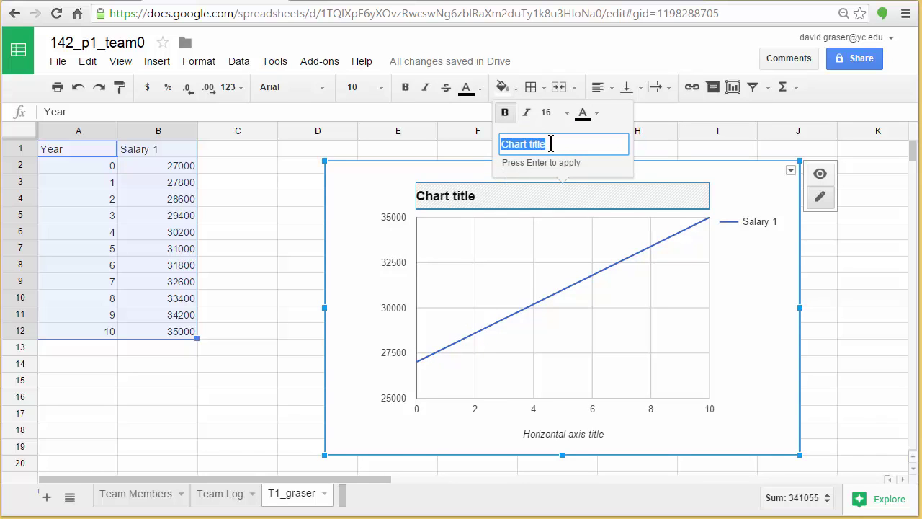
pyautogui.write('Salary 1')
pyautogui.press('Return')
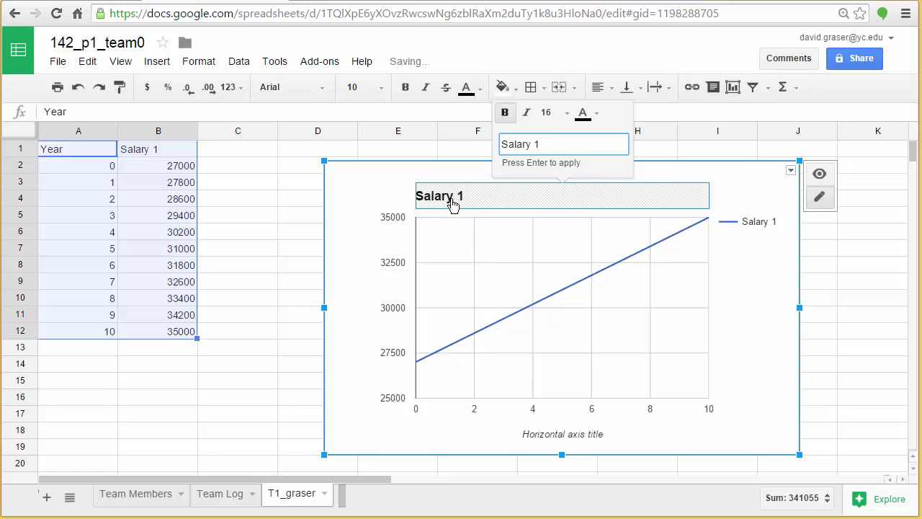
# Label the horizontal axis 'Year'
pyautogui.click(561, 435)
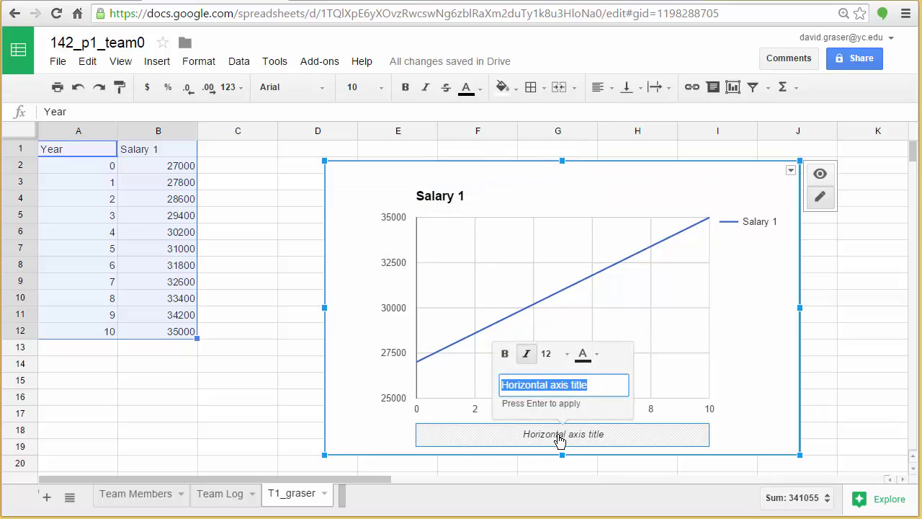
pyautogui.write('Year')
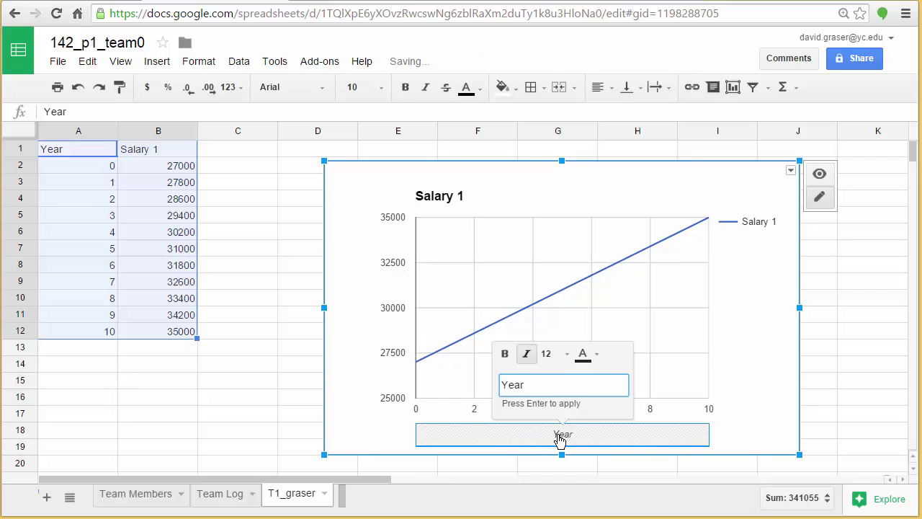
pyautogui.click(774, 388)
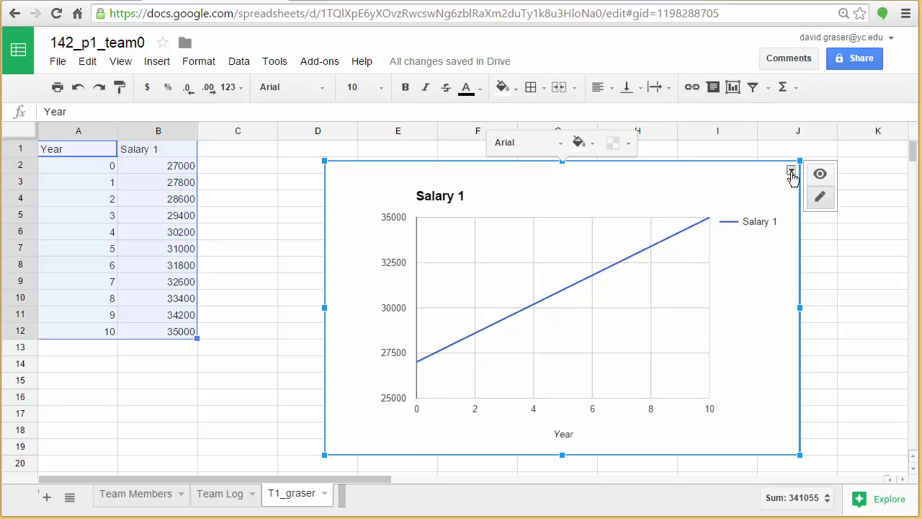
# In Advanced edit's Customization settings, title the left vertical axis 'Salary (dollars)'
pyautogui.click(791, 171)
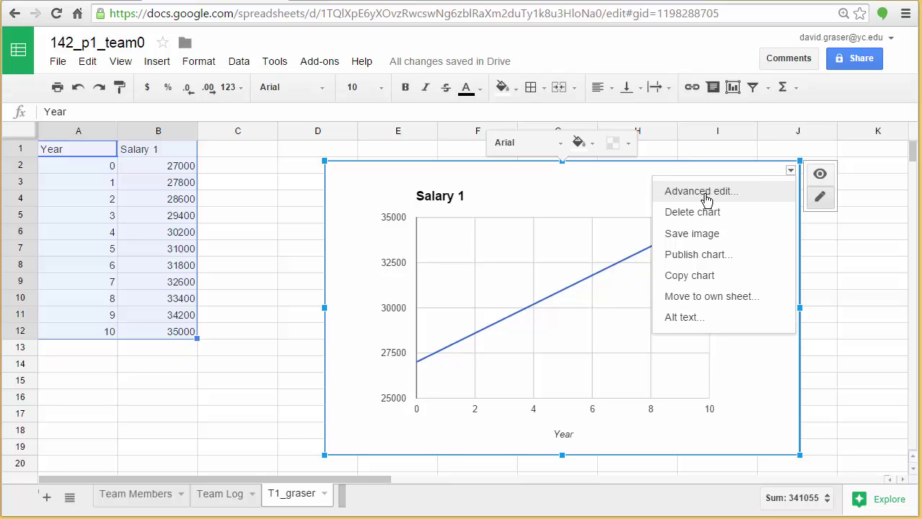
pyautogui.click(701, 190)
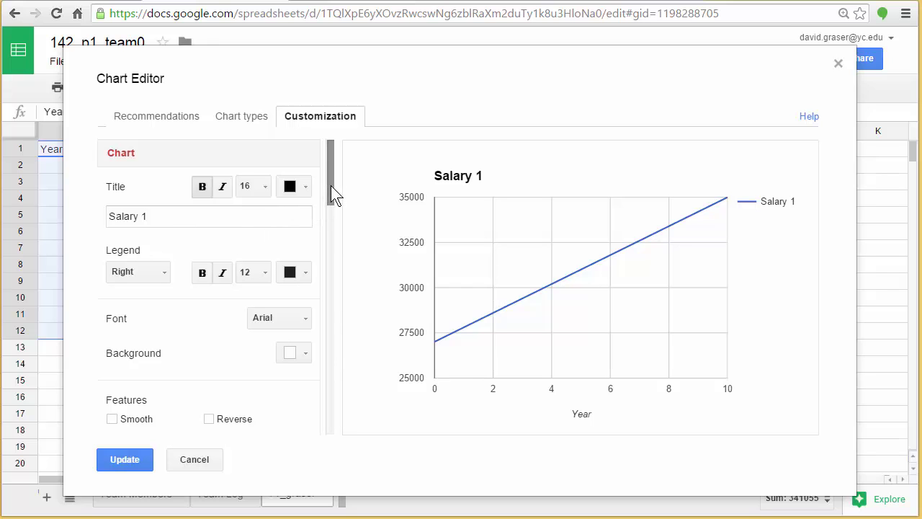
pyautogui.moveTo(331, 185); pyautogui.dragTo(323, 259)
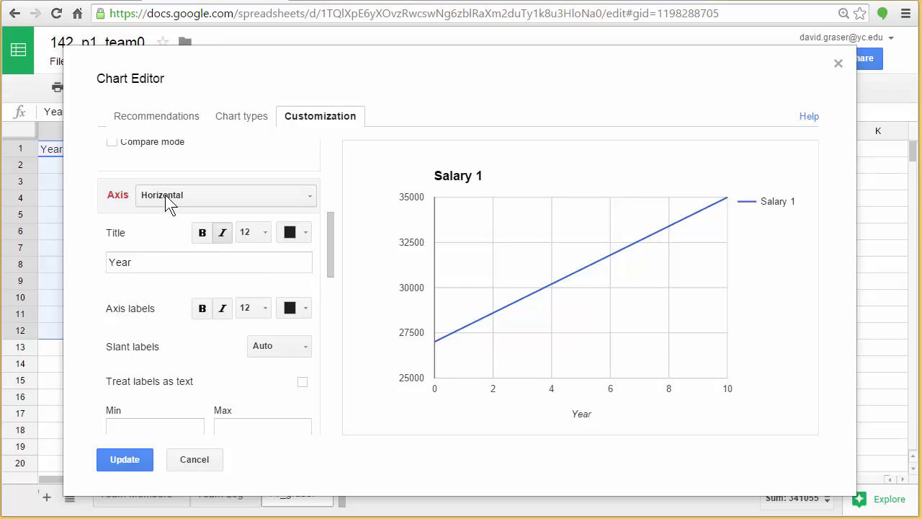
pyautogui.click(310, 196)
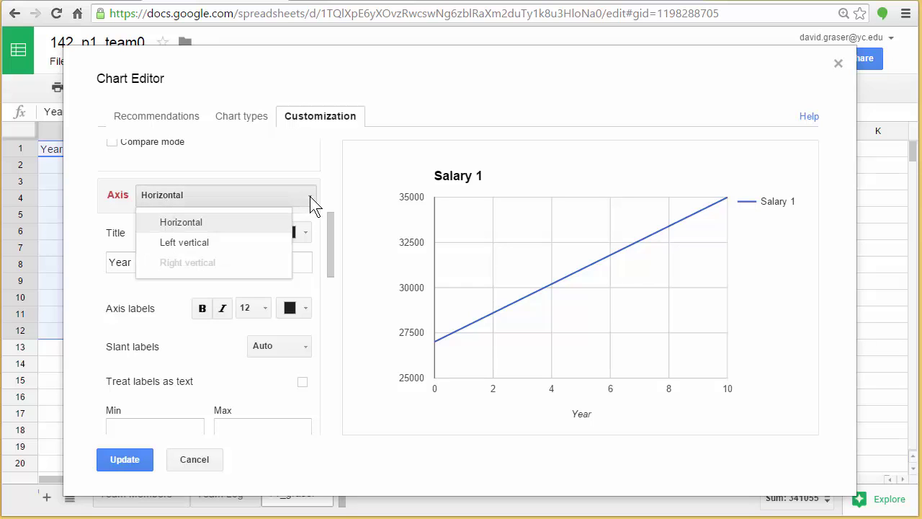
pyautogui.click(181, 243)
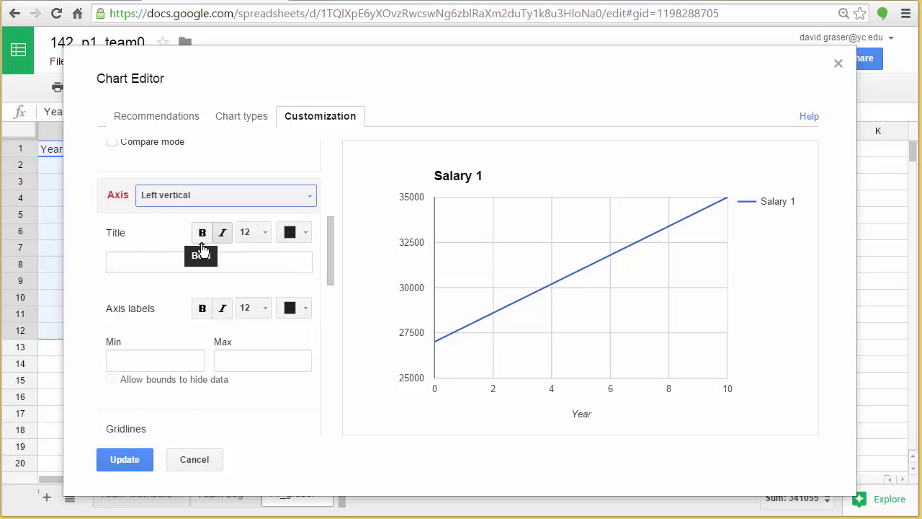
pyautogui.click(152, 259)
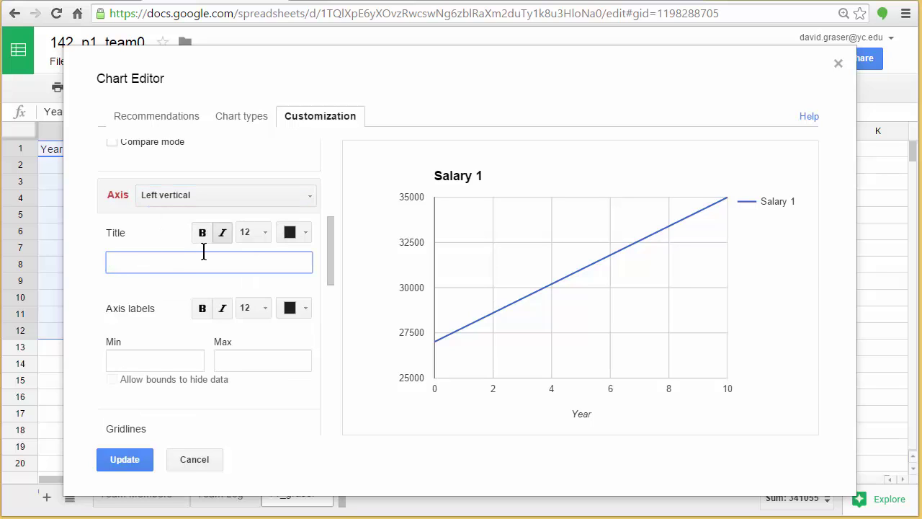
pyautogui.write('Salary (dollars')
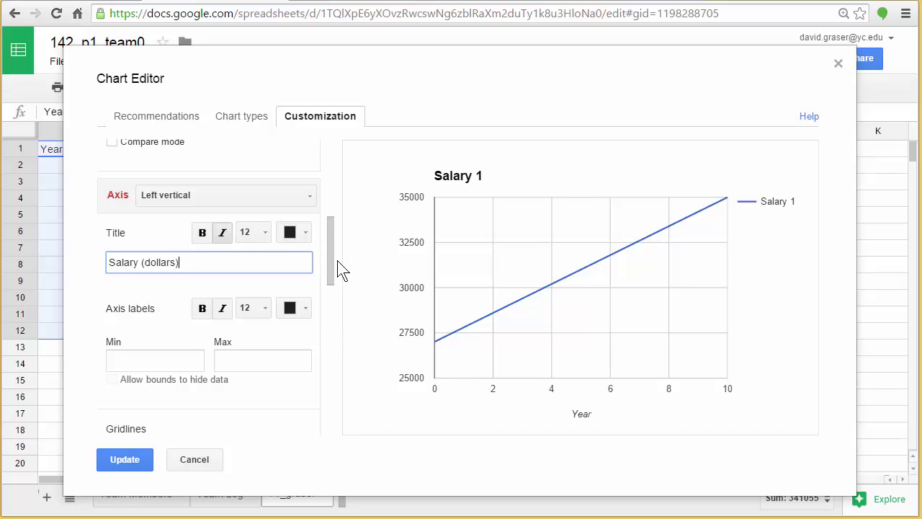
pyautogui.moveTo(330, 253); pyautogui.dragTo(330, 270)
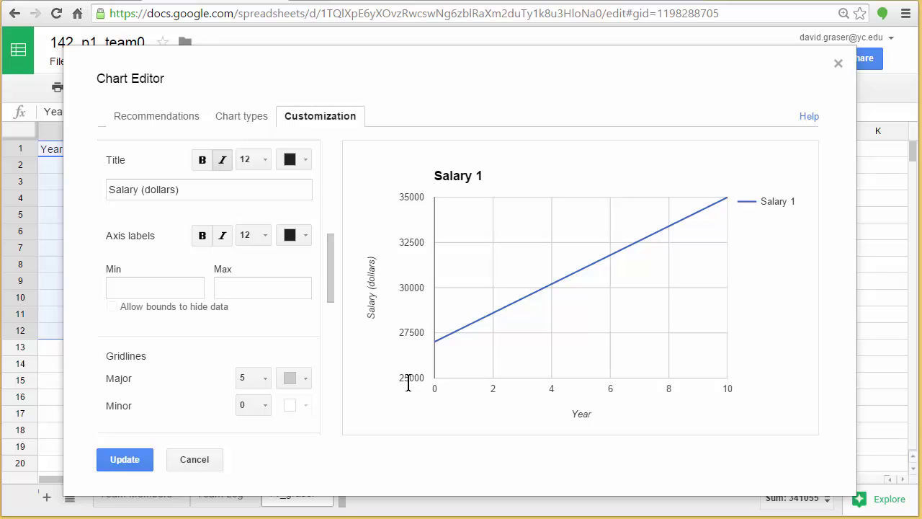
# Set the left vertical axis bounds to Min 0 and Max 35000
pyautogui.click(130, 289)
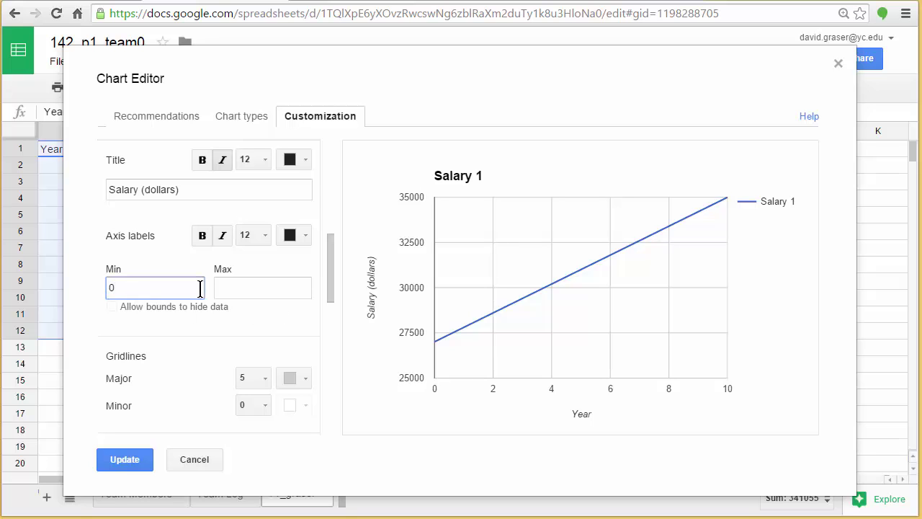
pyautogui.click(222, 289)
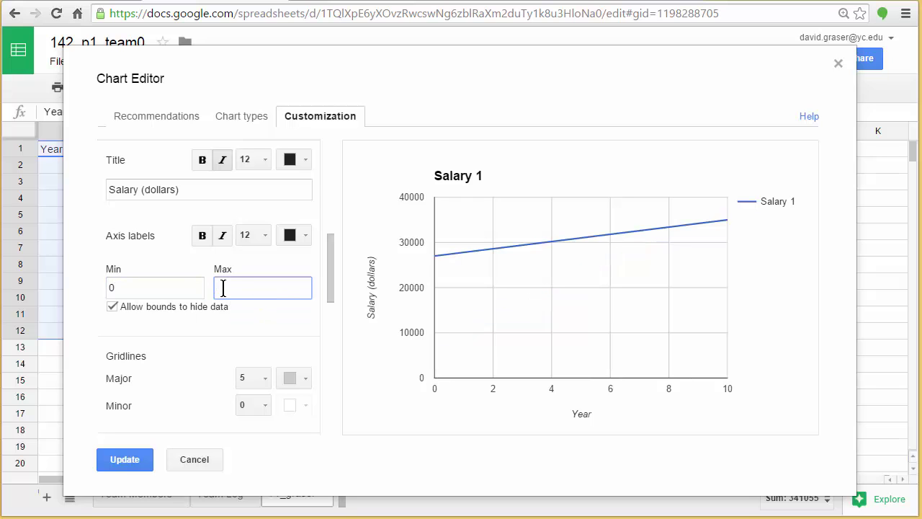
pyautogui.write('35000')
pyautogui.click(237, 333)
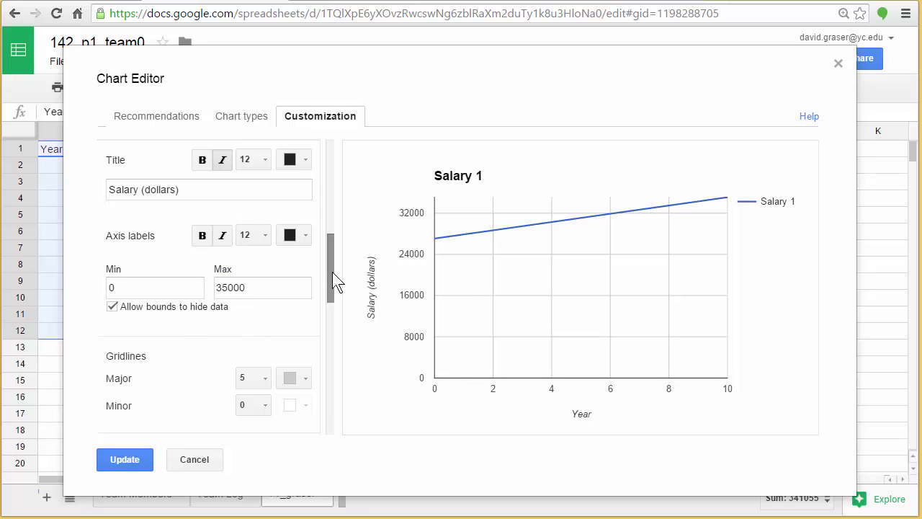
pyautogui.moveTo(332, 272); pyautogui.dragTo(331, 297)
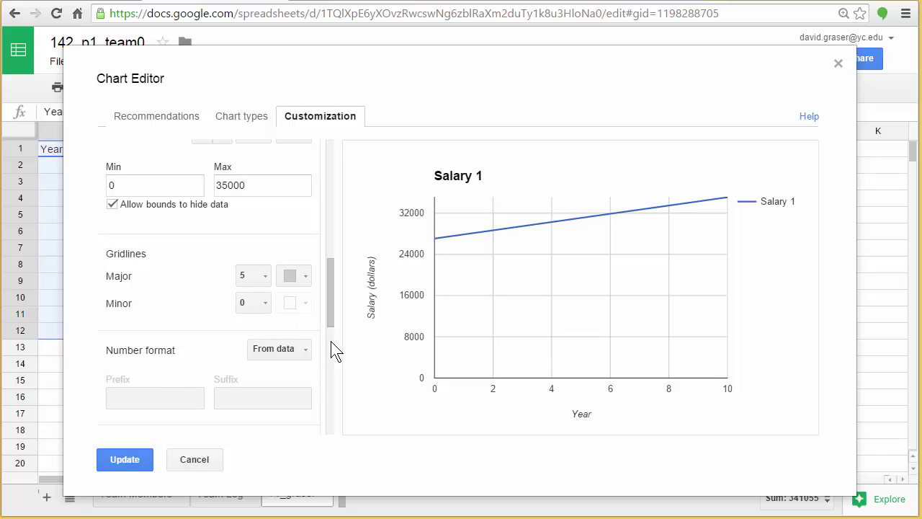
pyautogui.moveTo(327, 301); pyautogui.dragTo(326, 377)
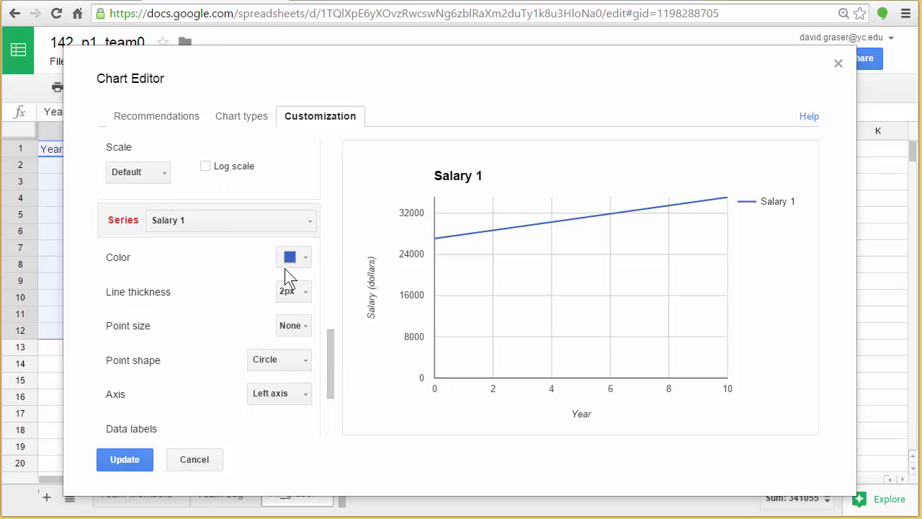
pyautogui.click(306, 261)
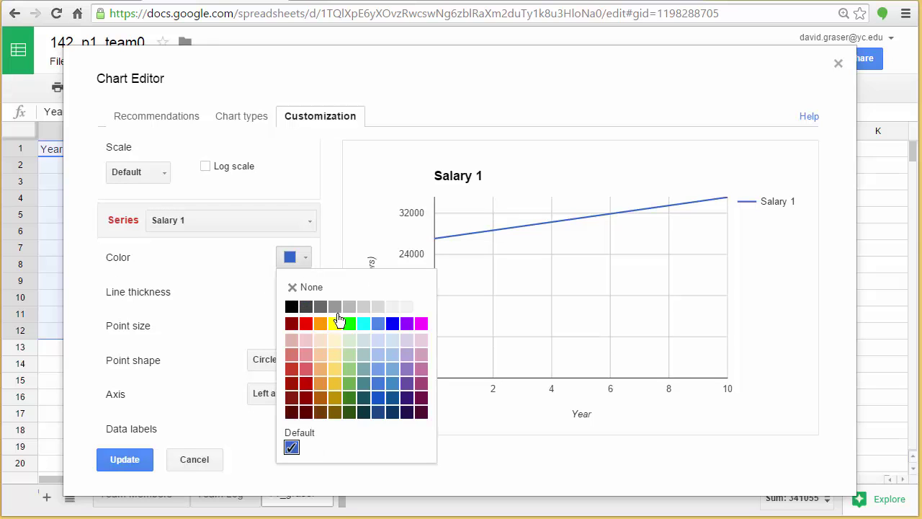
pyautogui.click(245, 270)
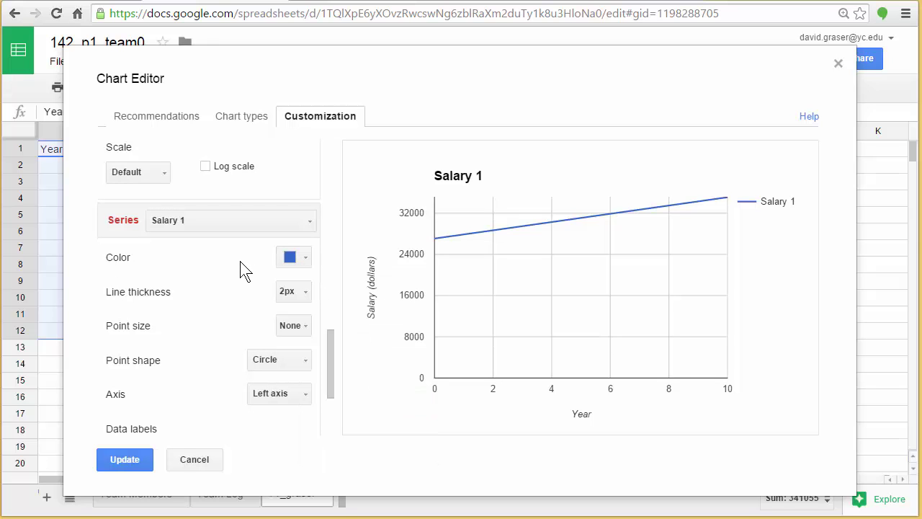
pyautogui.click(306, 292)
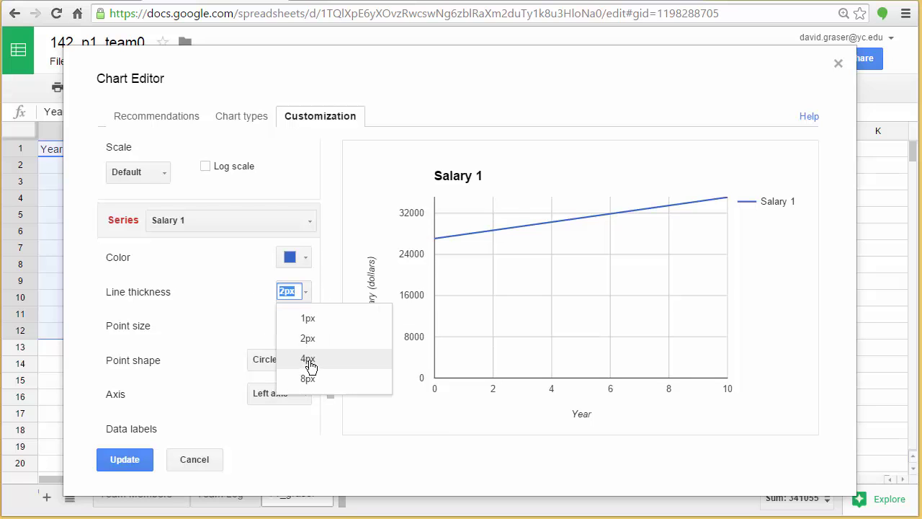
pyautogui.click(308, 358)
pyautogui.click(305, 291)
pyautogui.click(307, 340)
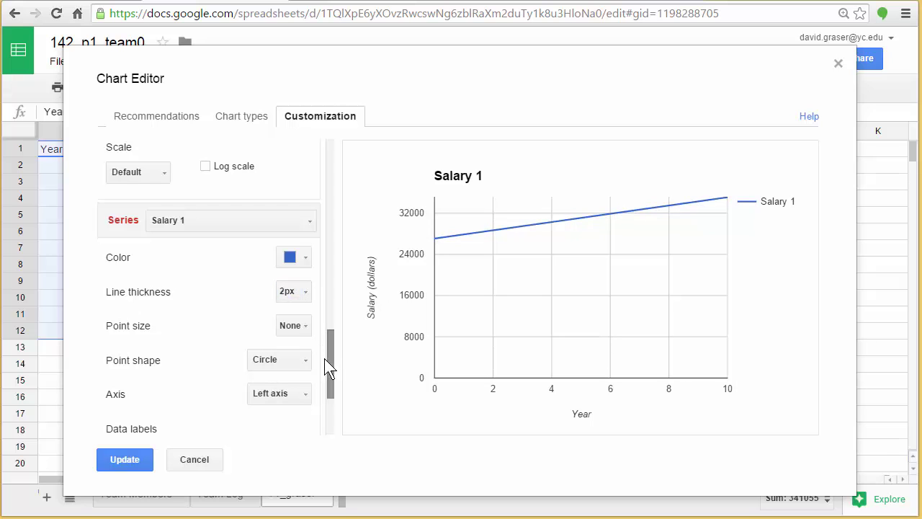
pyautogui.moveTo(330, 346)
pyautogui.mouseDown()
pyautogui.moveTo(329, 388)
pyautogui.moveTo(332, 362)
pyautogui.mouseUp()
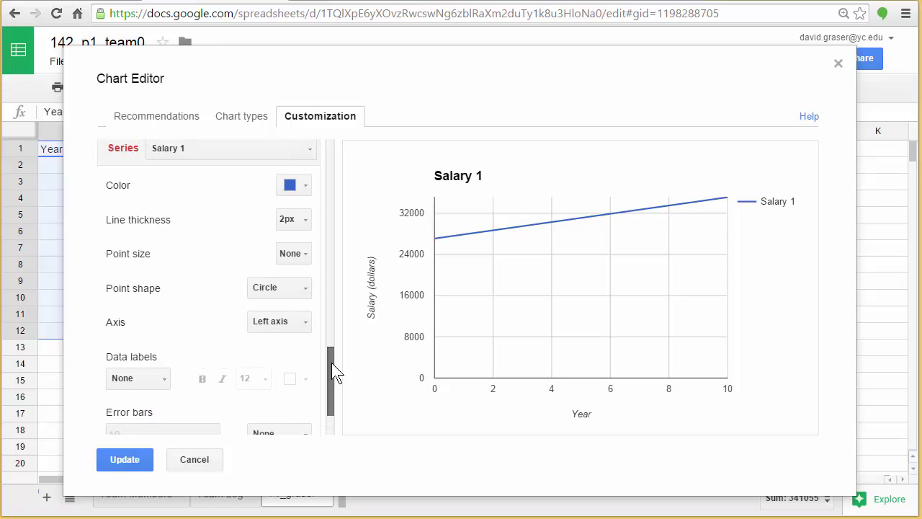
# Apply the chart edits with Update and close the chart editor
pyautogui.click(142, 459)
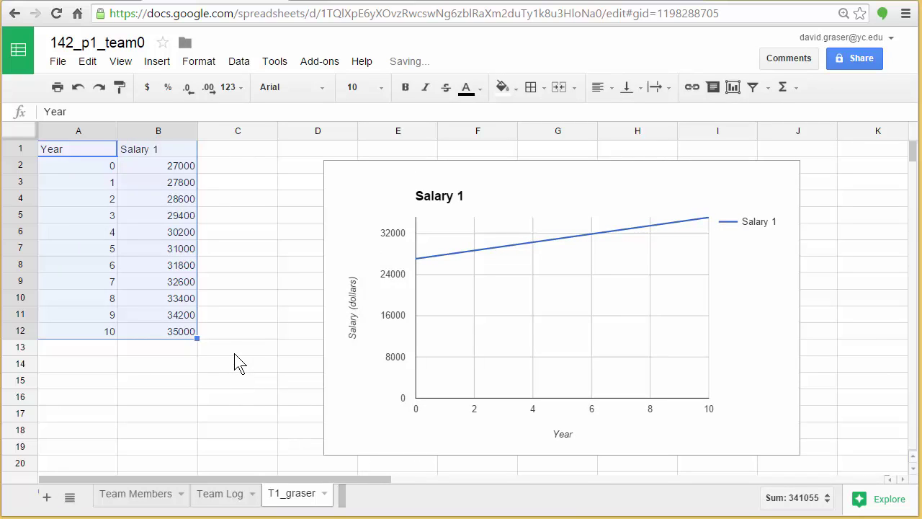